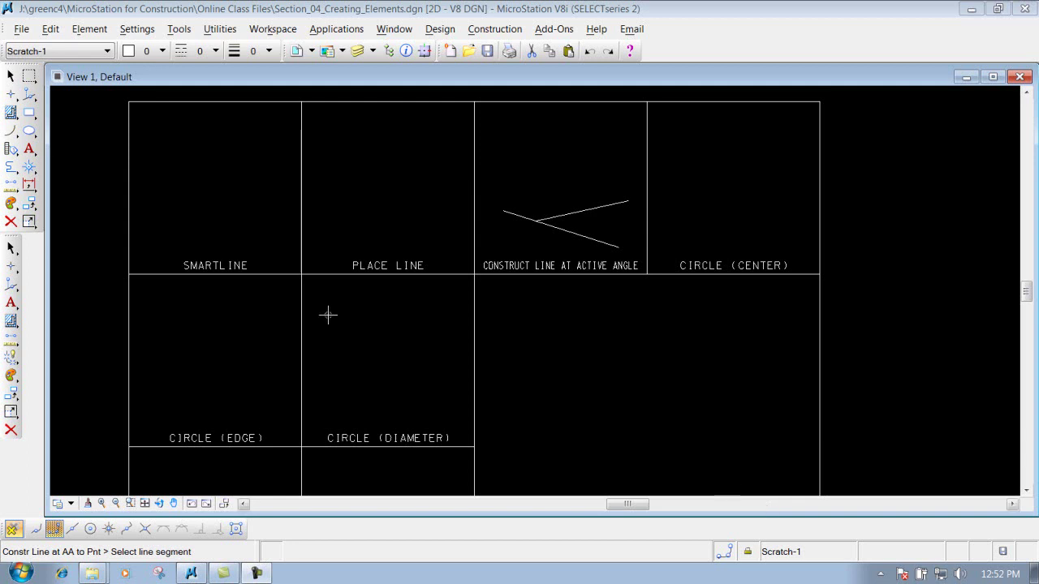
Switch from the ellipse flyout to Place Circle, using Center method and a 2.0000 diameter.
left_click(29, 112)
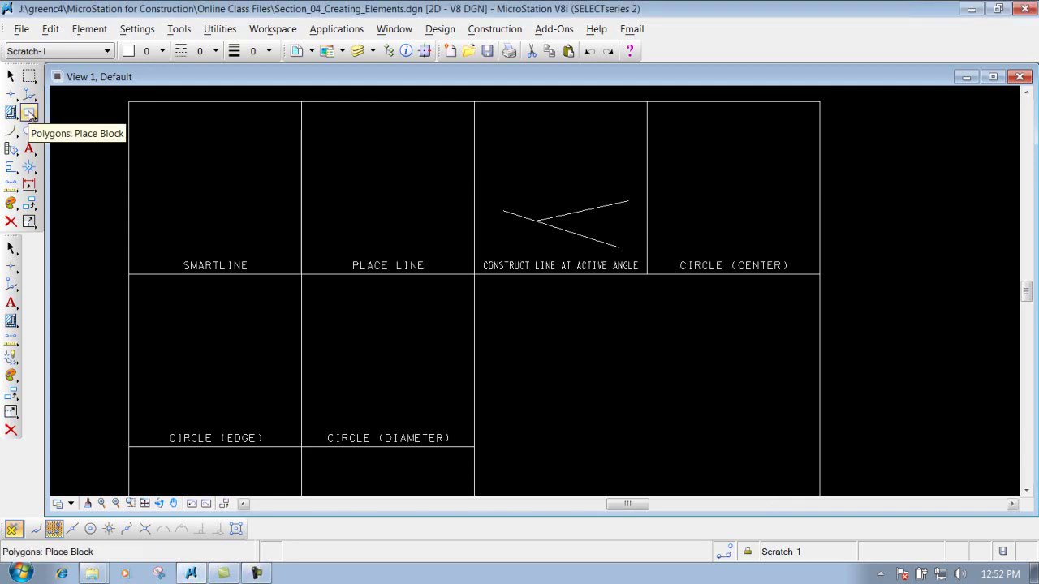
left_click(29, 131)
left_click_drag(30, 131, 142, 115)
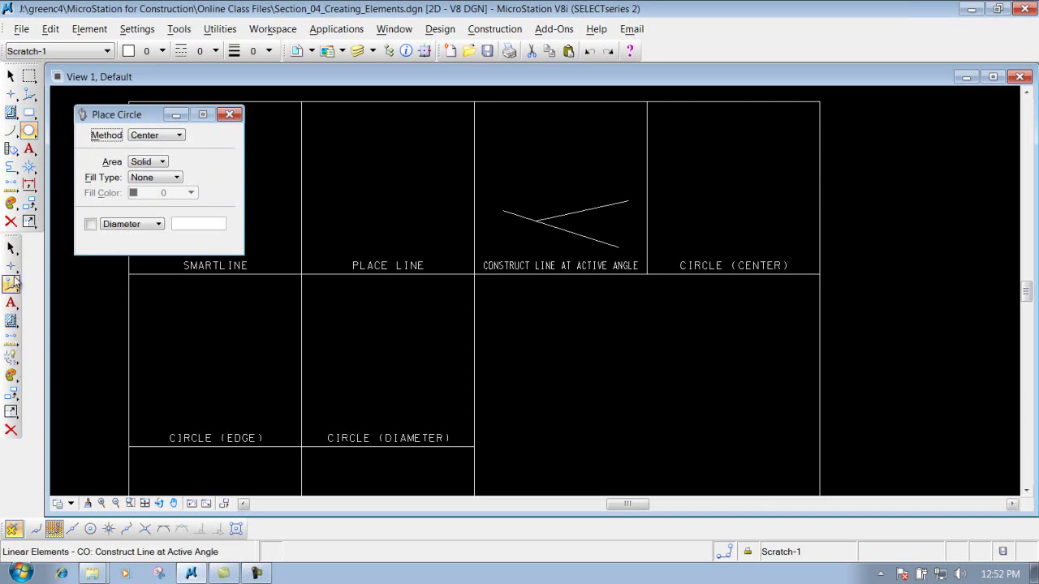
left_click_drag(11, 285, 99, 336)
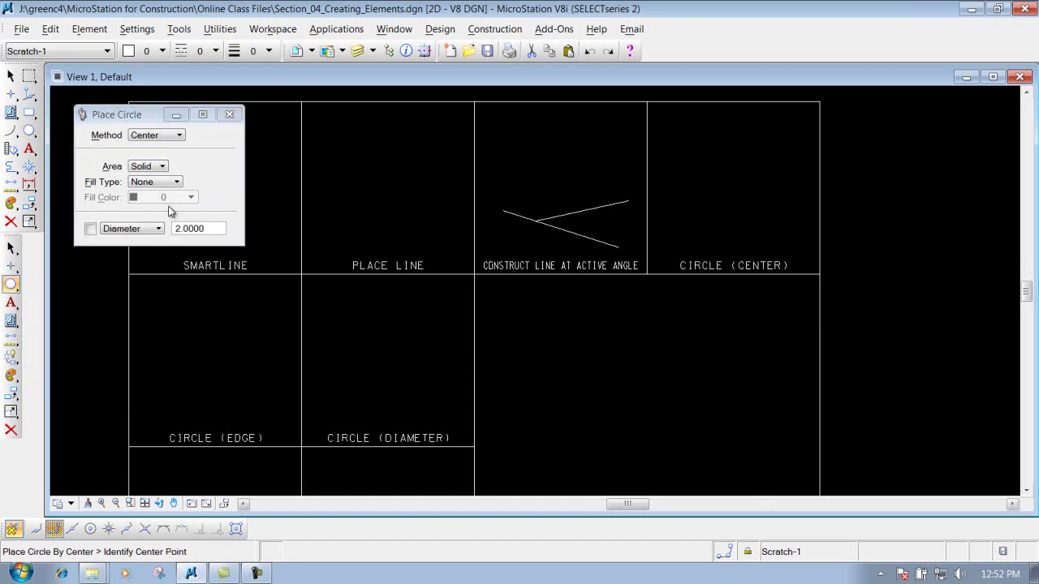
left_click(169, 139)
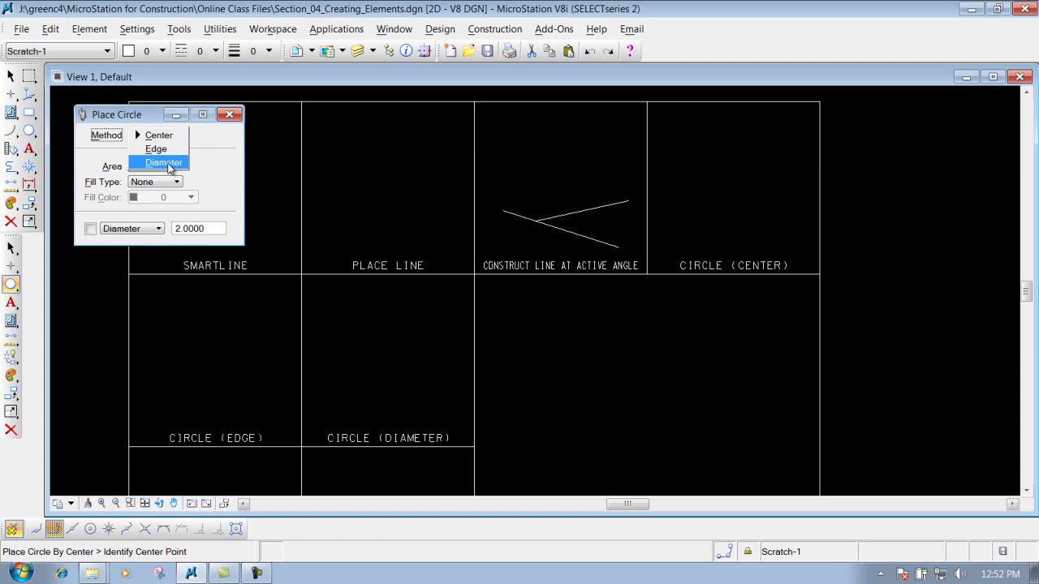
left_click(218, 165)
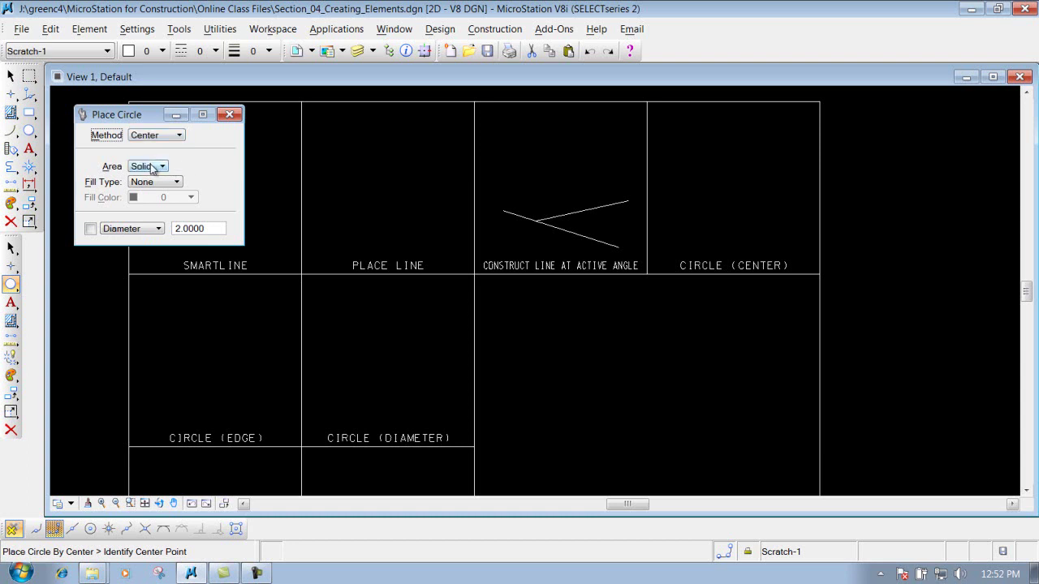
left_click(155, 167)
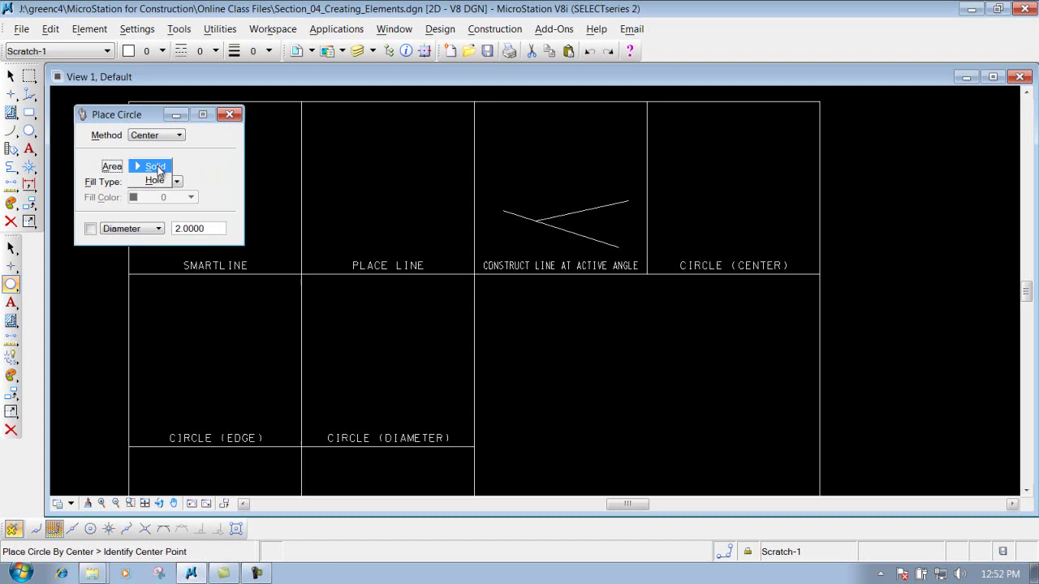
left_click(159, 168)
left_click(174, 186)
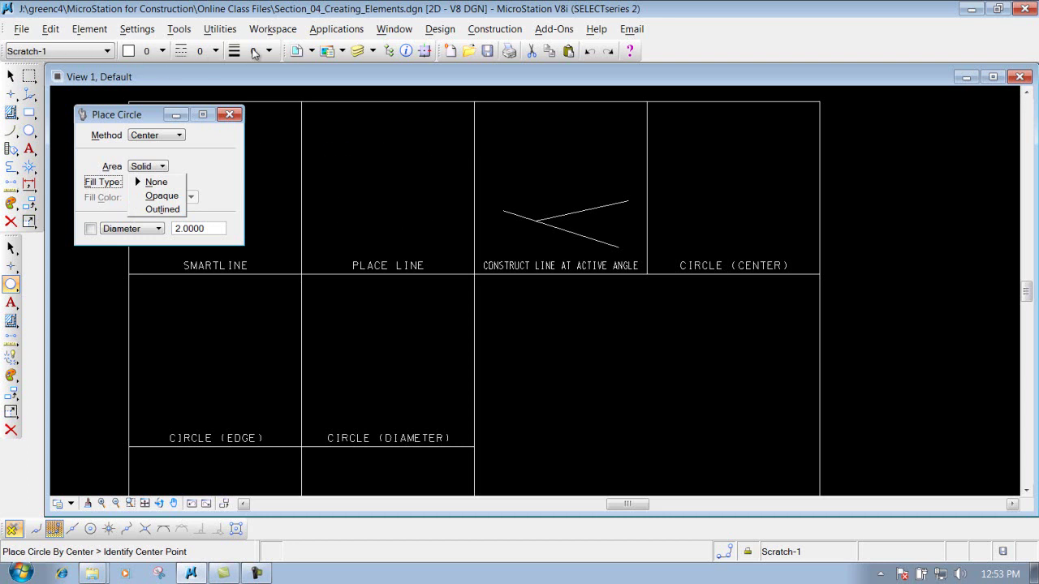
left_click(203, 193)
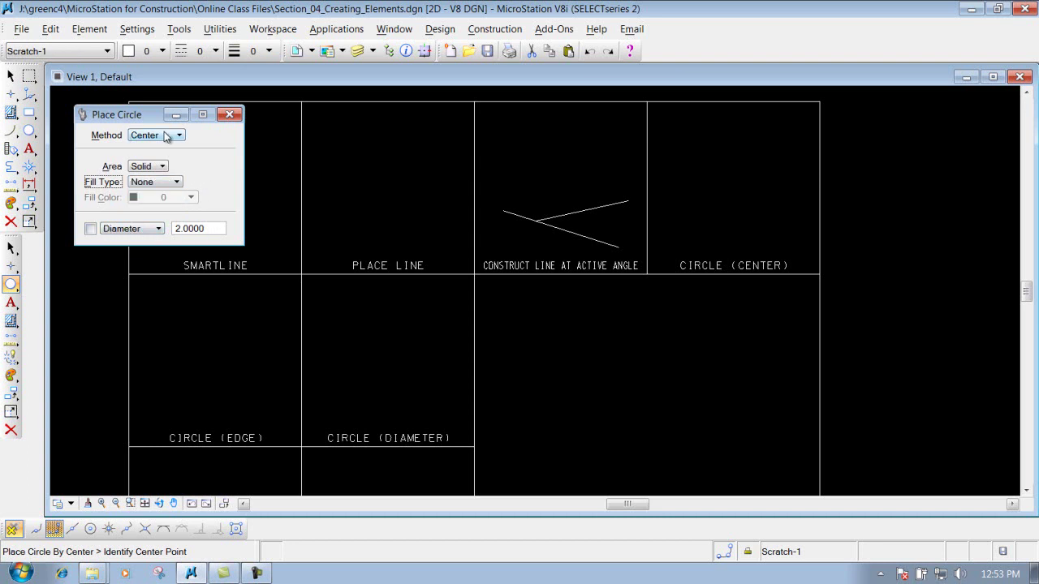
left_click(157, 229)
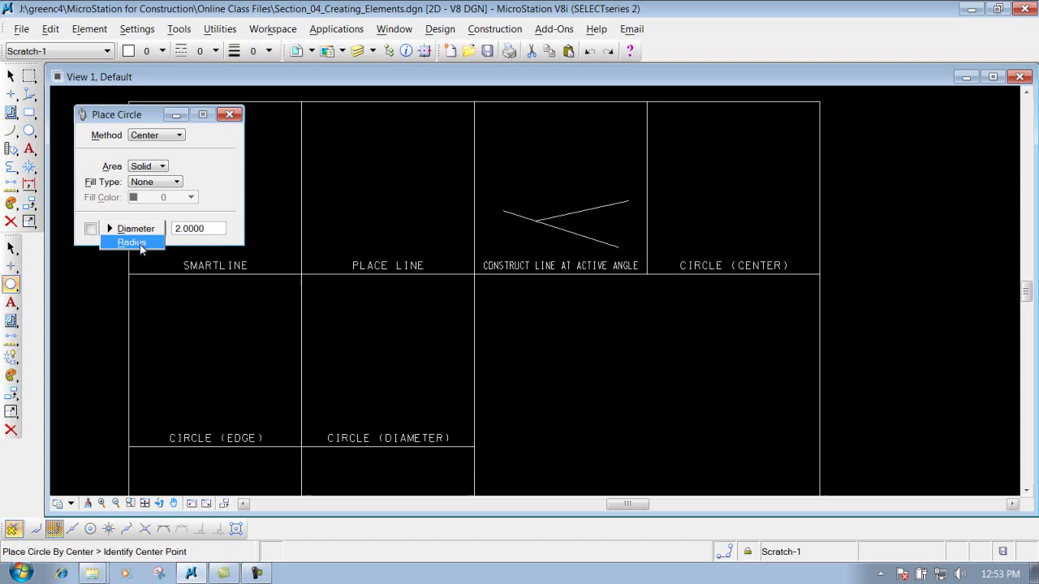
left_click(223, 159)
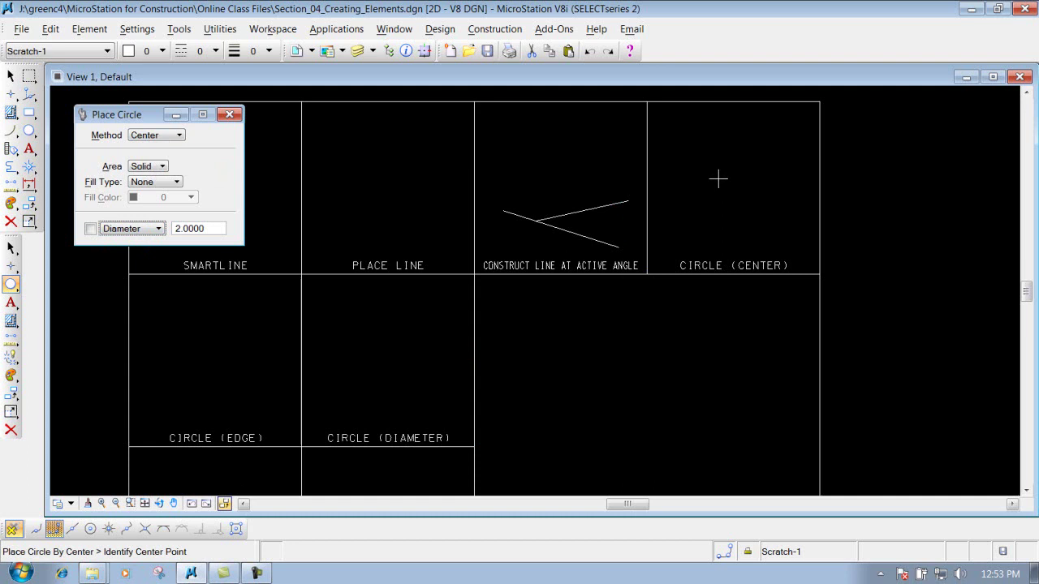
Draw a 75.2913-diameter circle by its center inside the CIRCLE (CENTER) box.
left_click(719, 180)
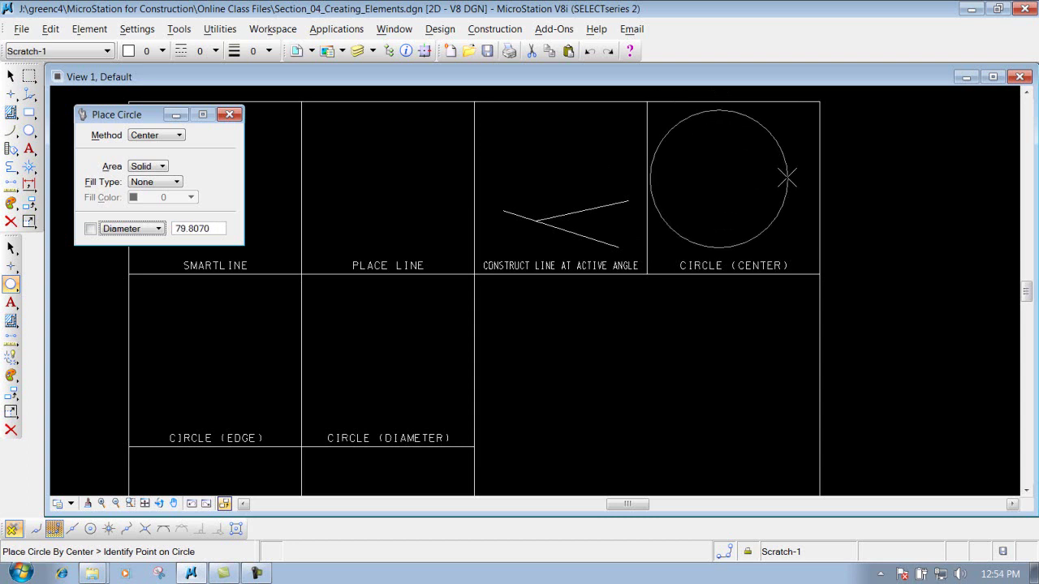
left_click(784, 176)
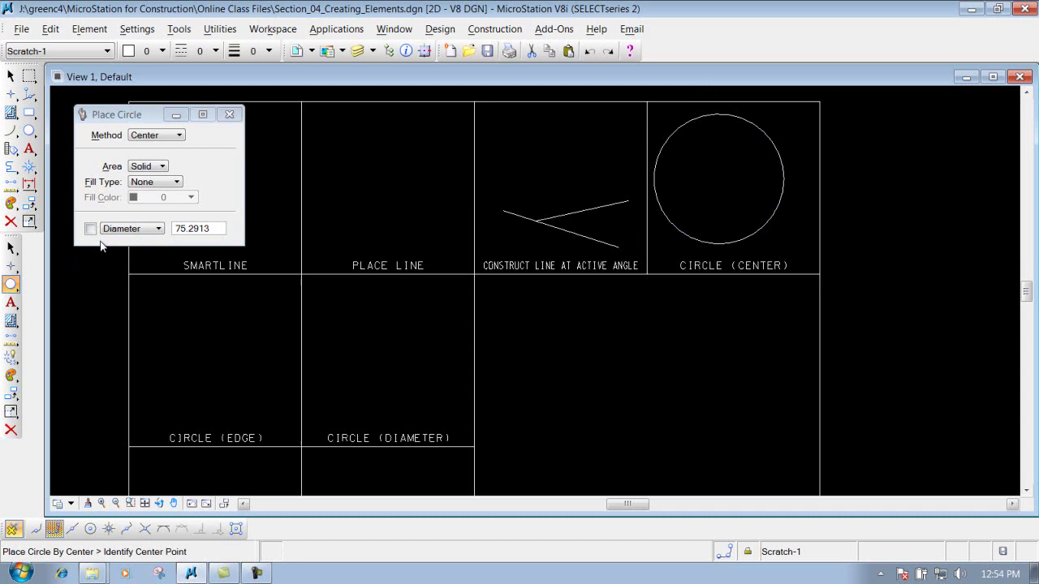
Set a locked 60 diameter and place that circle right of the grid.
left_click(195, 230)
type("60")
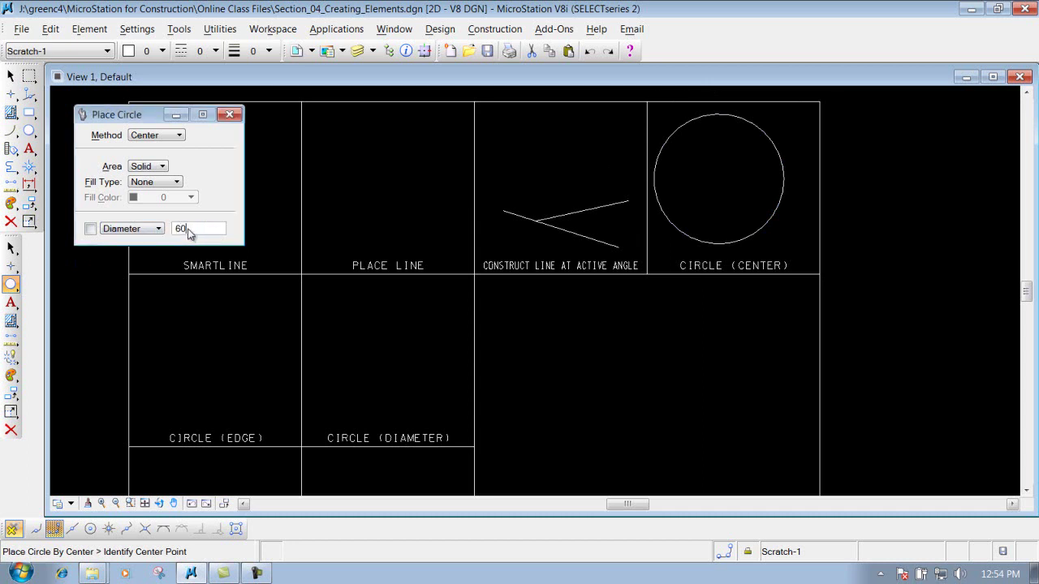
key("Tab")
left_click(90, 229)
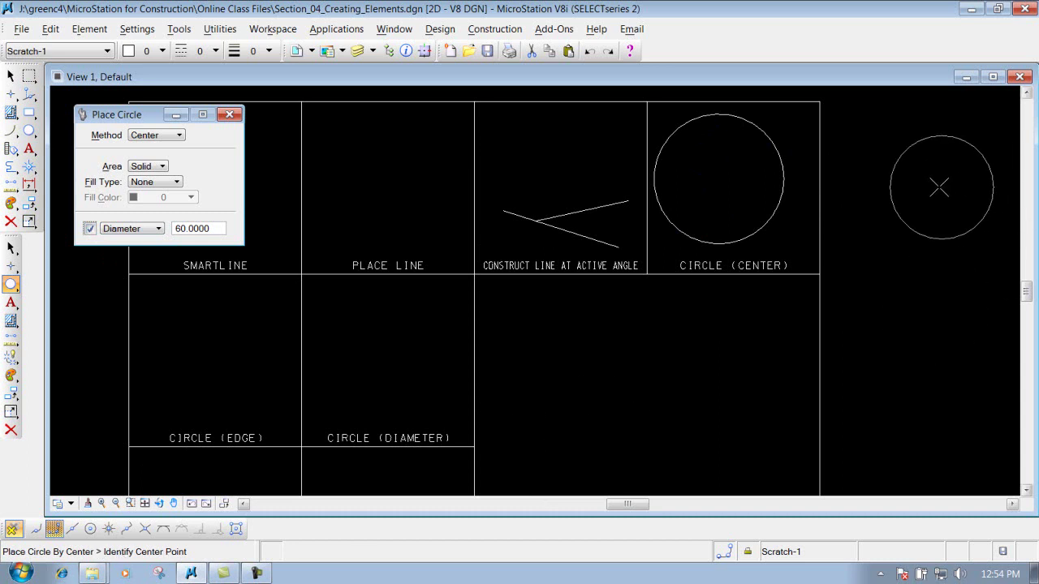
left_click(894, 190)
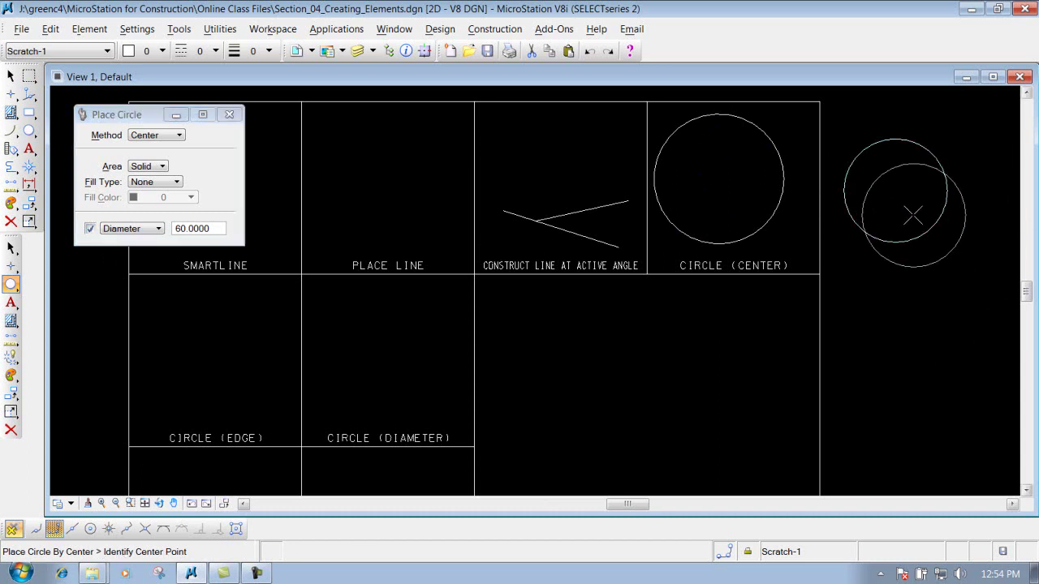
Switch circle sizing from Diameter to Radius and enter 5.75.
left_click(142, 229)
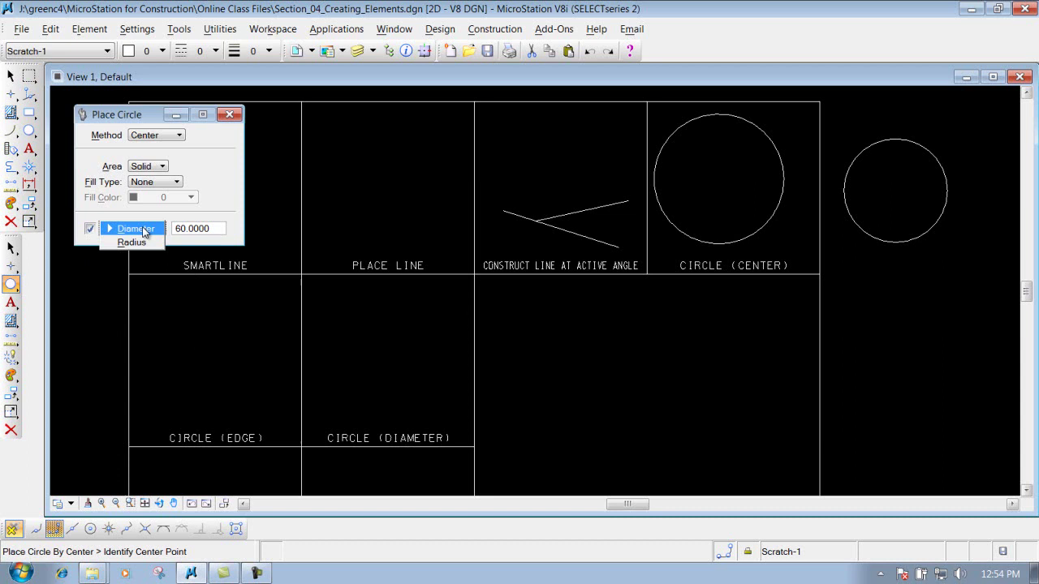
left_click(131, 243)
left_click(190, 230)
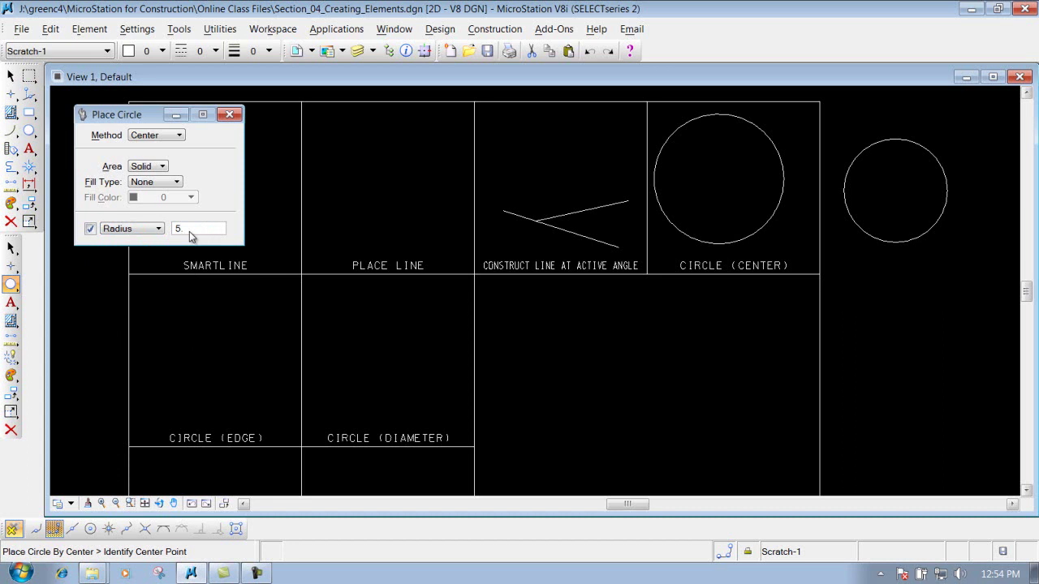
key("Tab")
Place two 5.75-radius circles side by side above the 60-diameter circle.
left_click(860, 118)
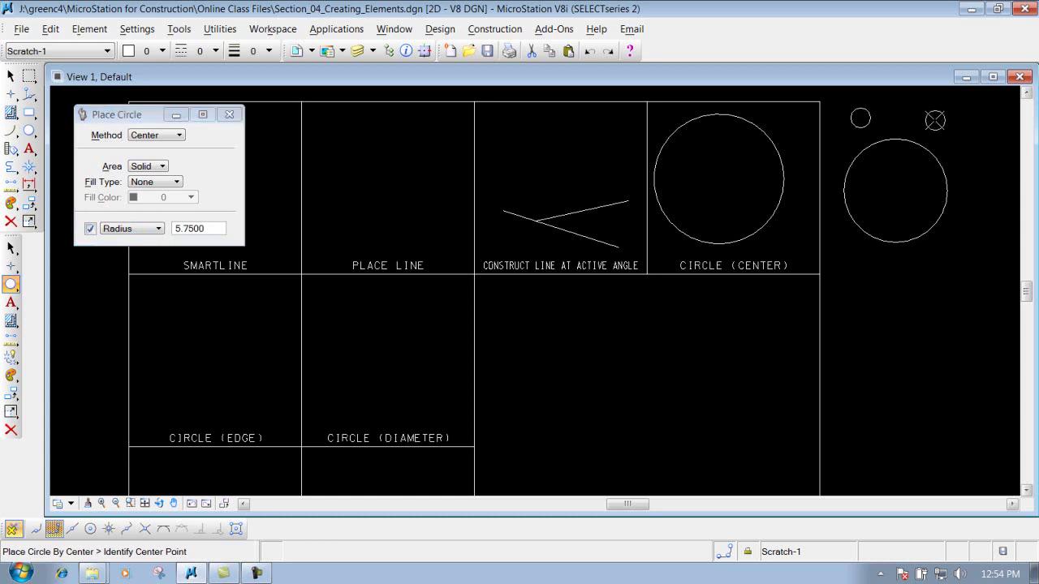
left_click(935, 120)
key("Escape")
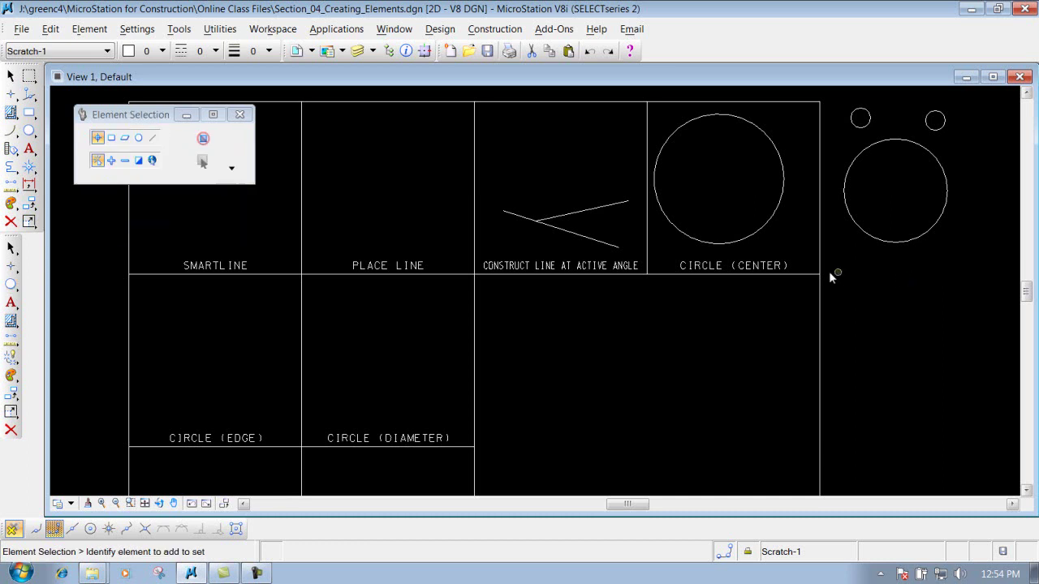
Return to Place Circle with an Opaque fill type and show the fill colour palette.
left_click(29, 130)
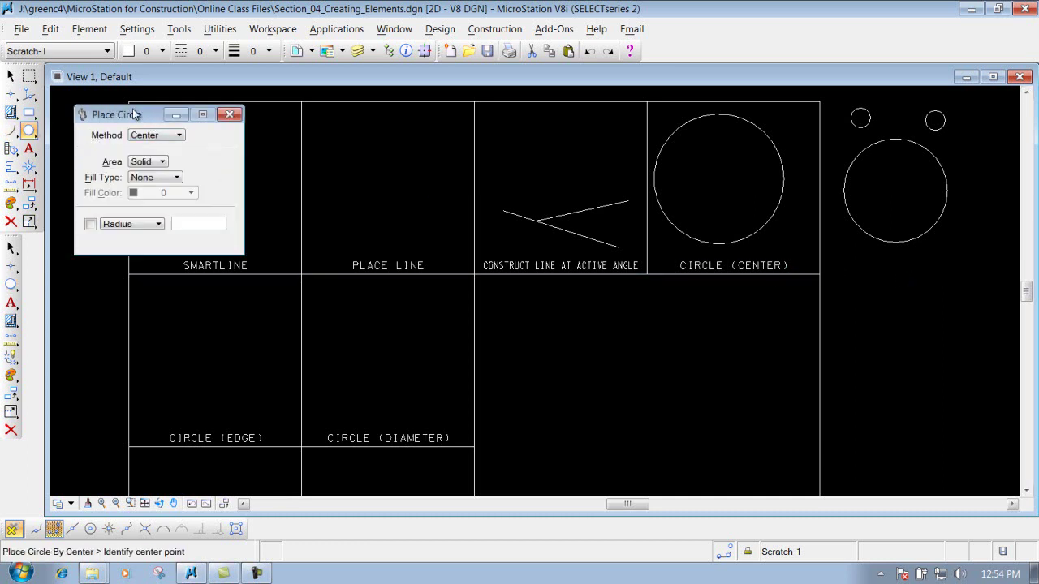
left_click_drag(143, 115, 134, 109)
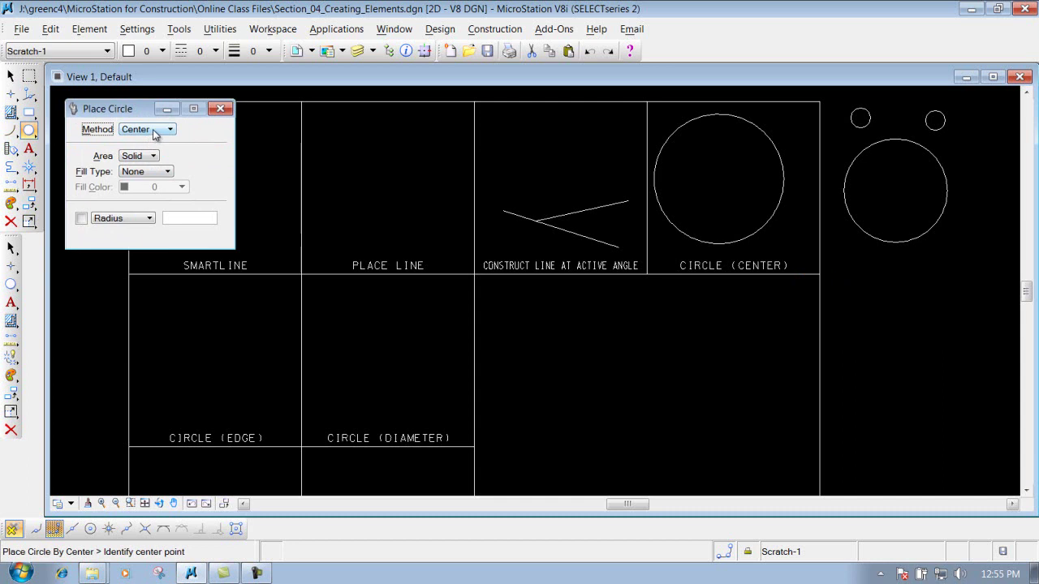
left_click(148, 172)
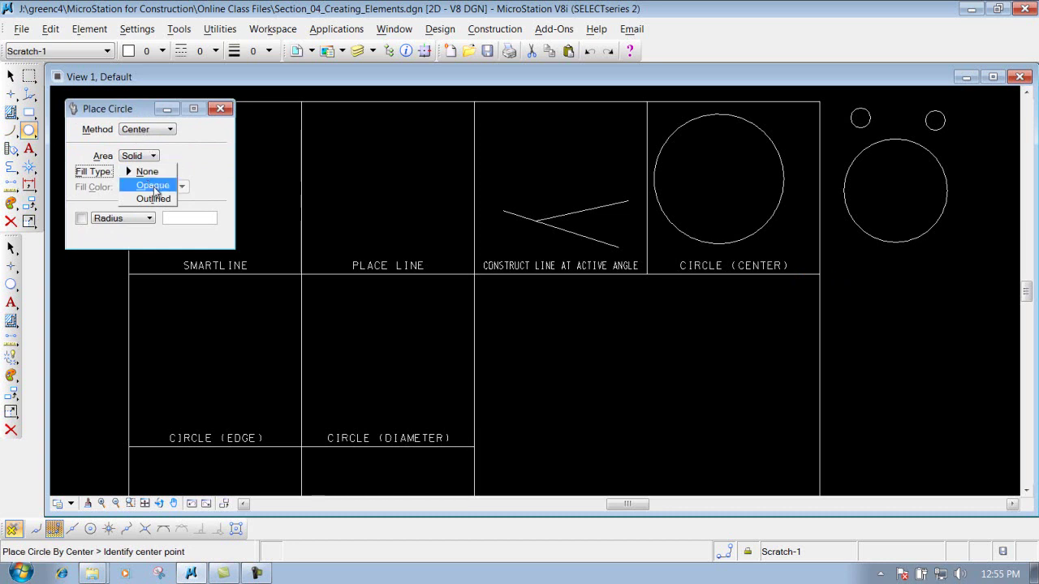
left_click(155, 186)
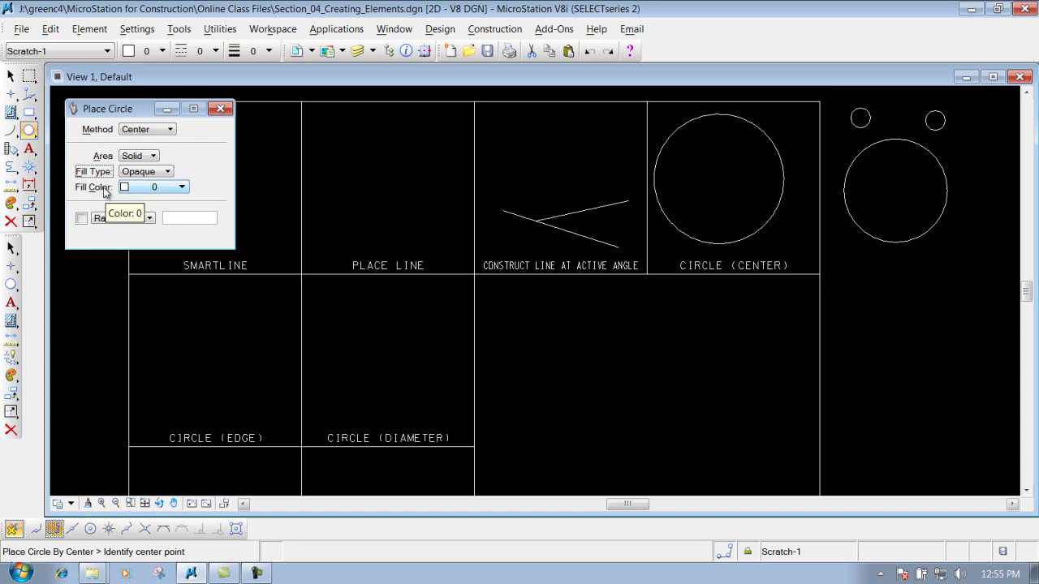
left_click(182, 188)
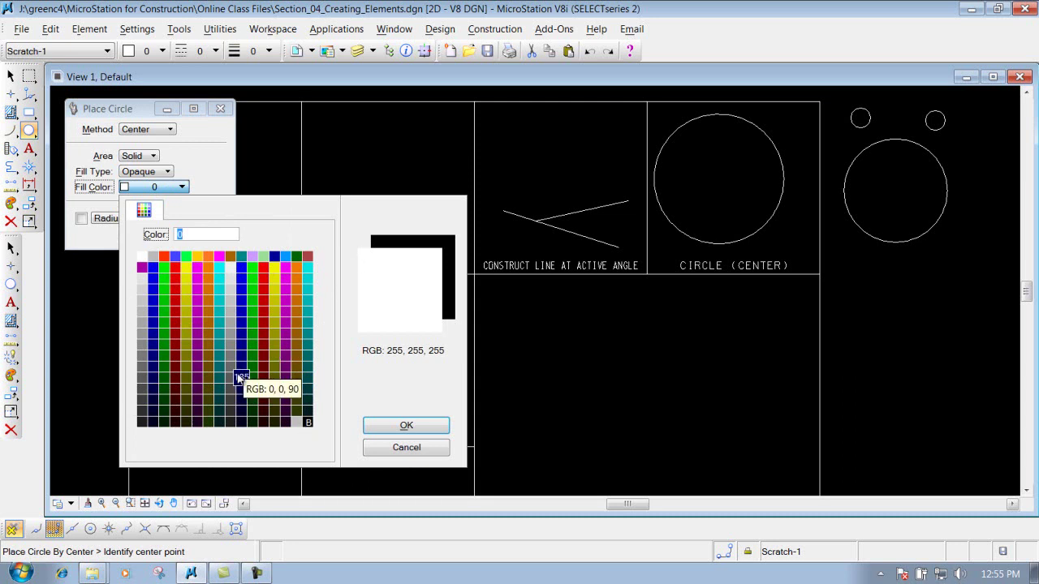
Choose red (colour 2) as the opaque fill colour.
double_click(164, 258)
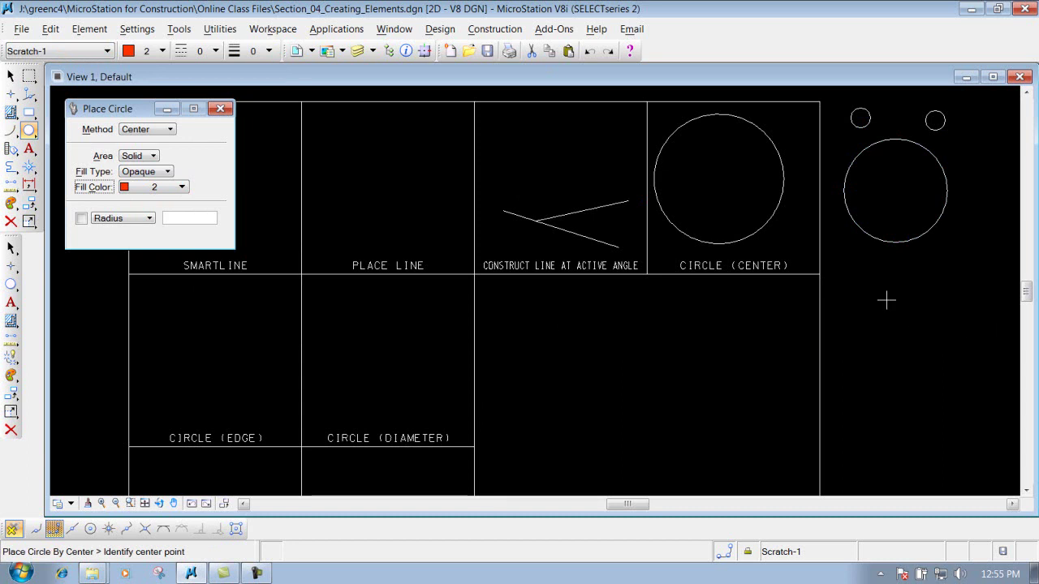
Draw a red-filled circle in the empty box below CONSTRUCT LINE AT ACTIVE ANGLE.
left_click(527, 355)
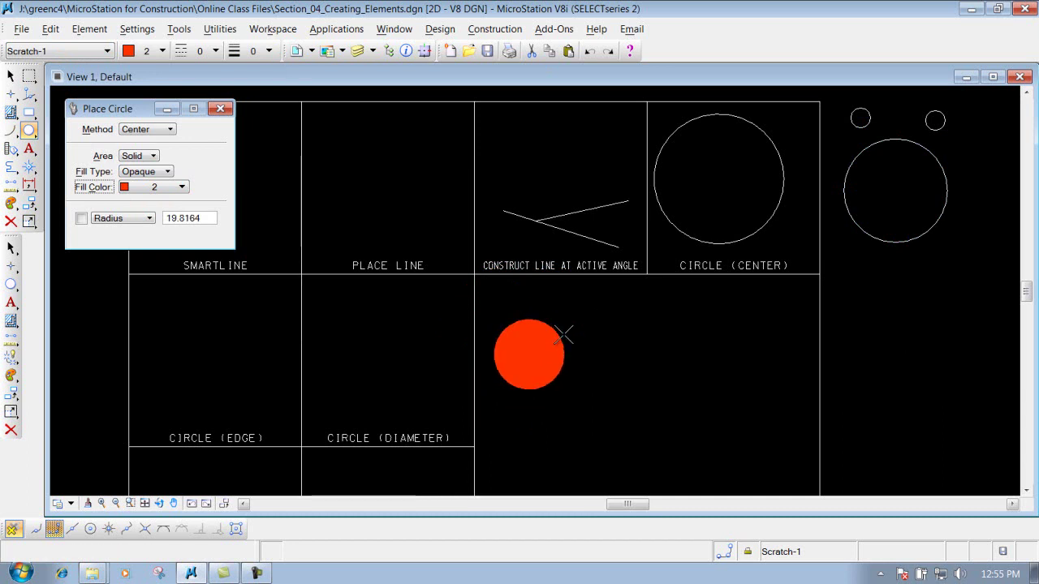
left_click(575, 340)
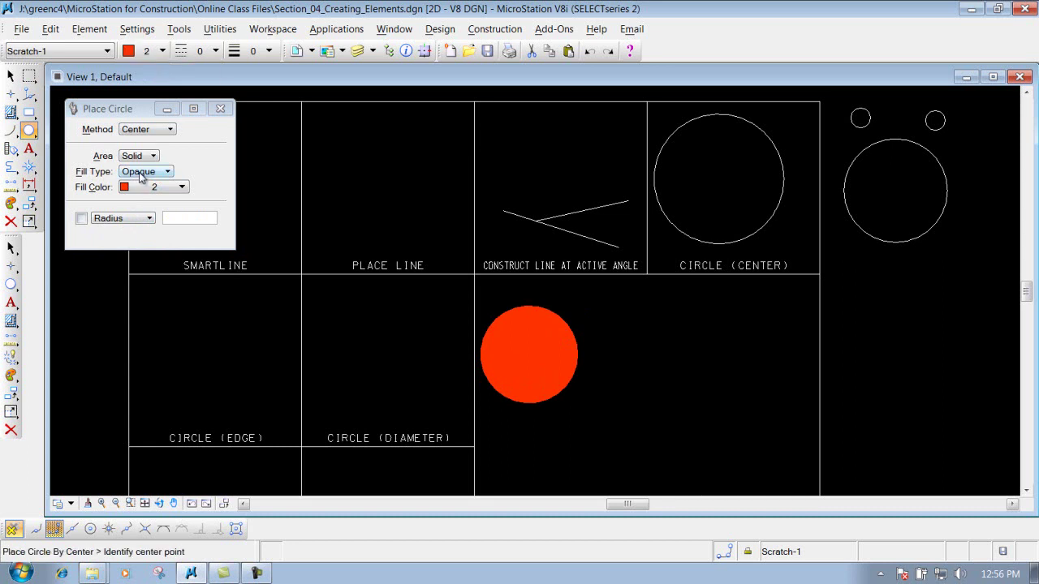
left_click(159, 172)
Use Outlined fill with white colour 0, line weight 9 and blue fill colour 3.
left_click(165, 186)
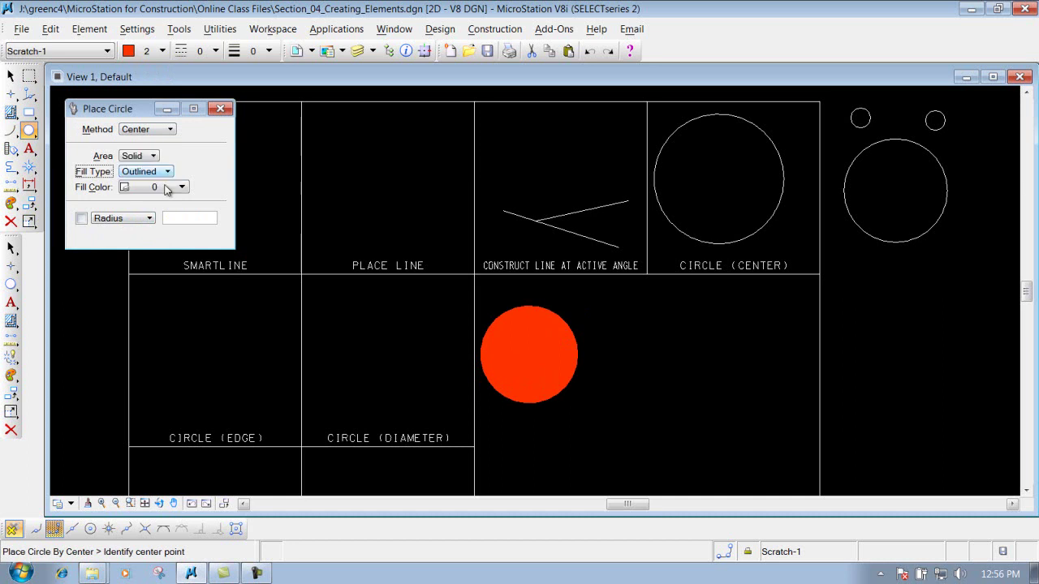
left_click(148, 51)
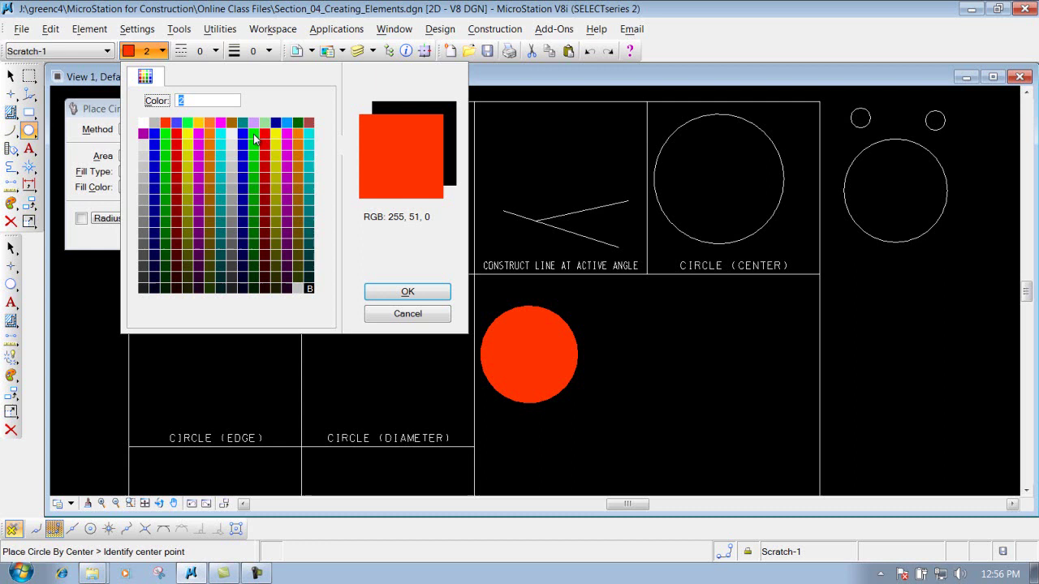
double_click(145, 125)
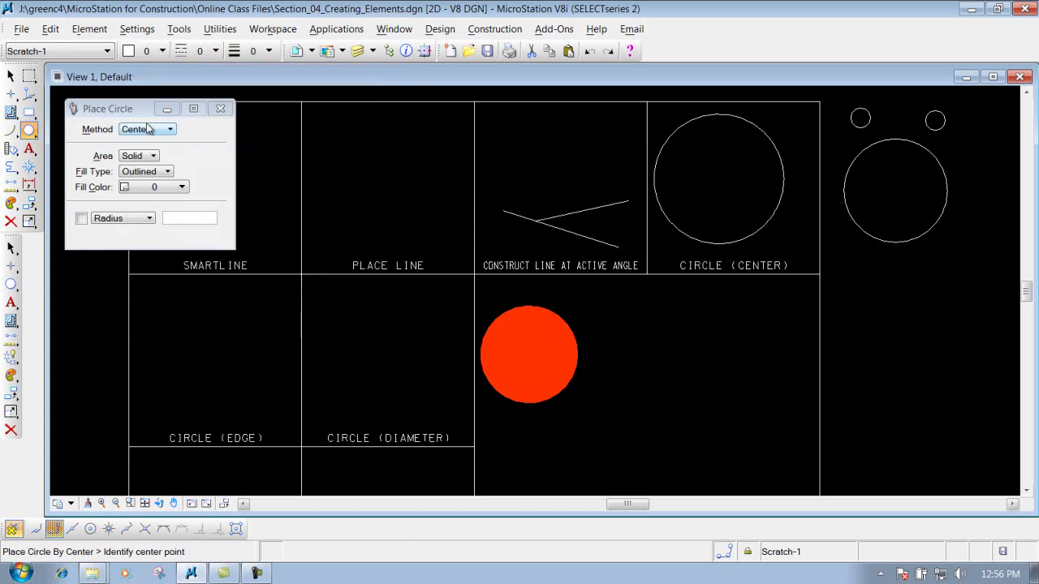
left_click(254, 51)
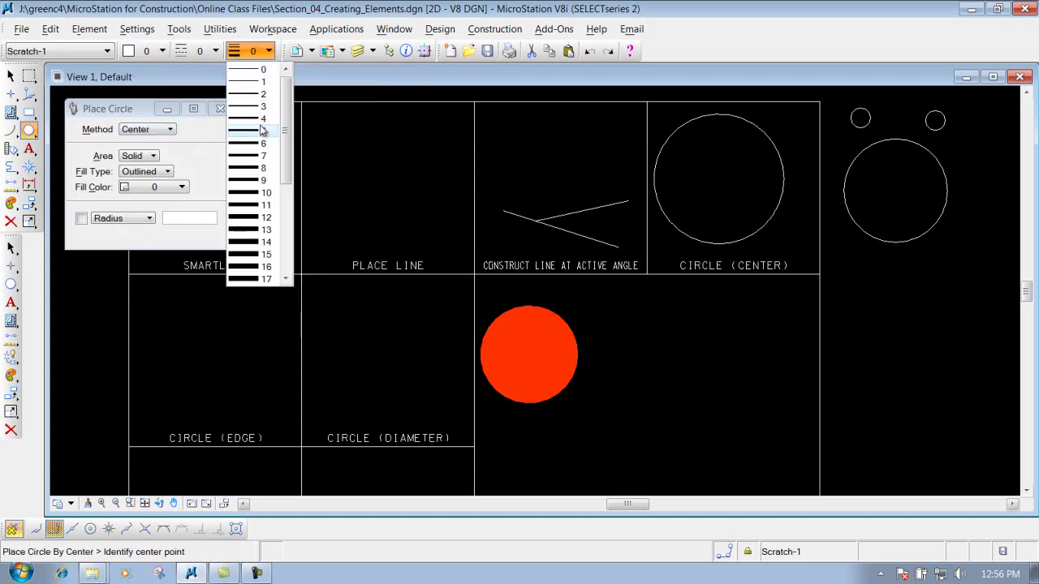
left_click(263, 180)
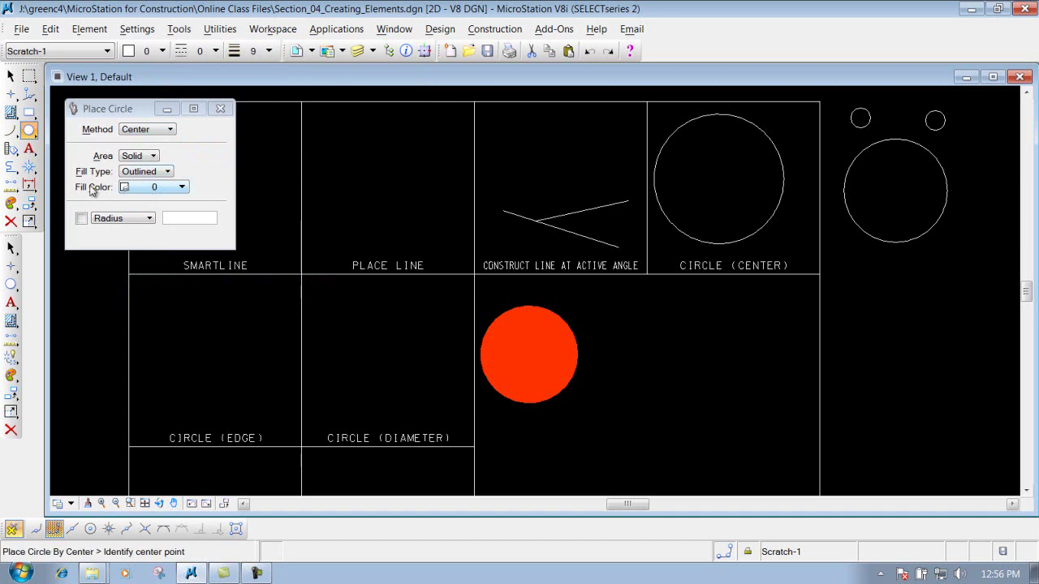
left_click(175, 187)
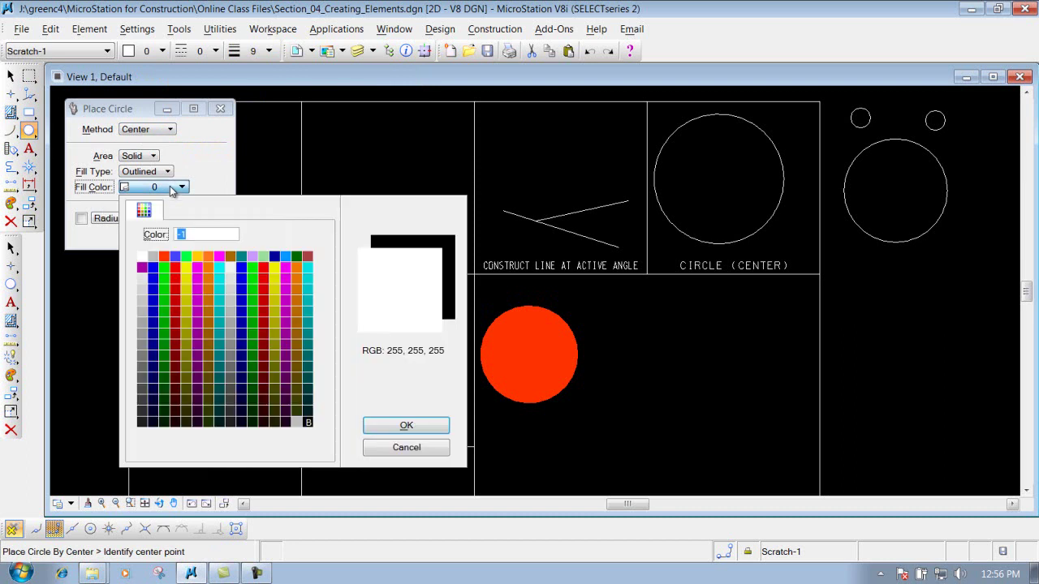
double_click(175, 257)
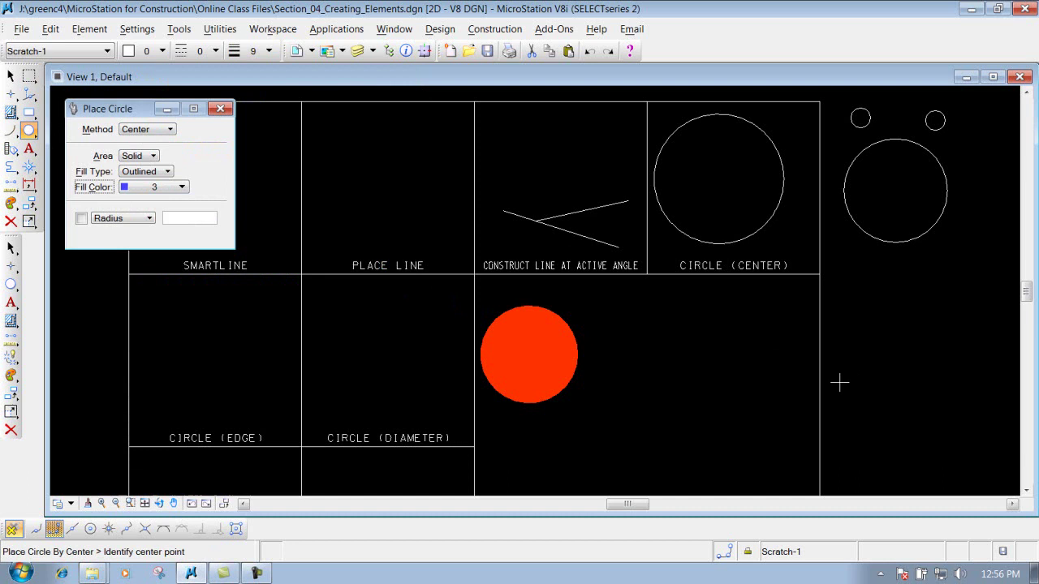
Place a blue-filled, white-outlined circle to the right of the red circle.
left_click(660, 343)
left_click(712, 343)
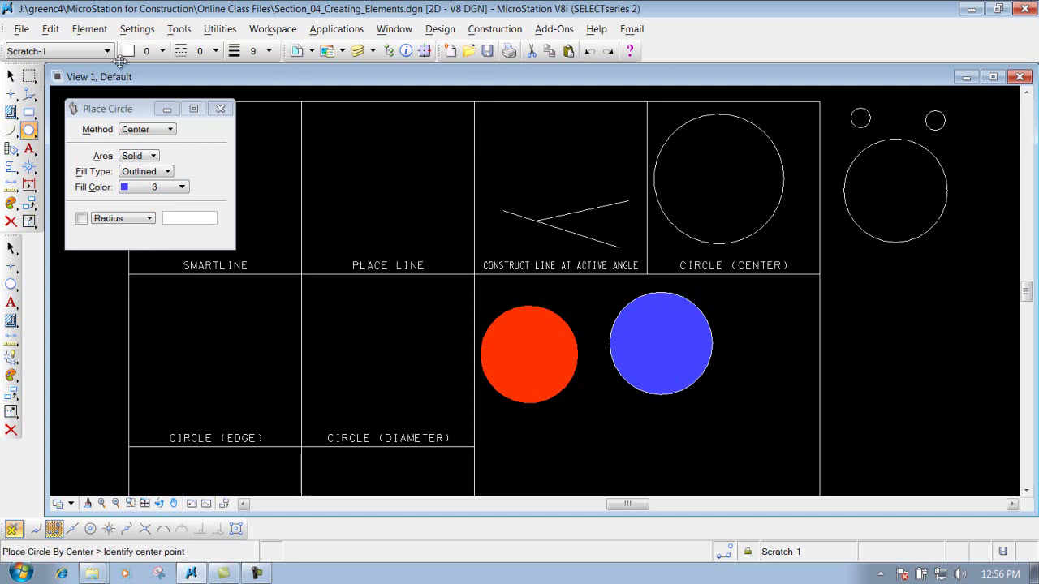
left_click(137, 28)
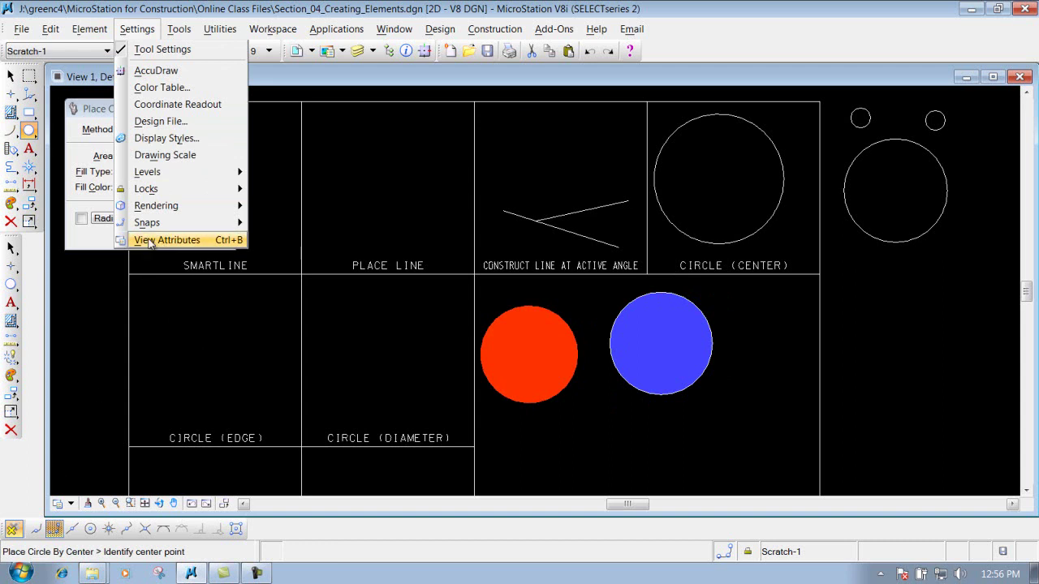
left_click(154, 269)
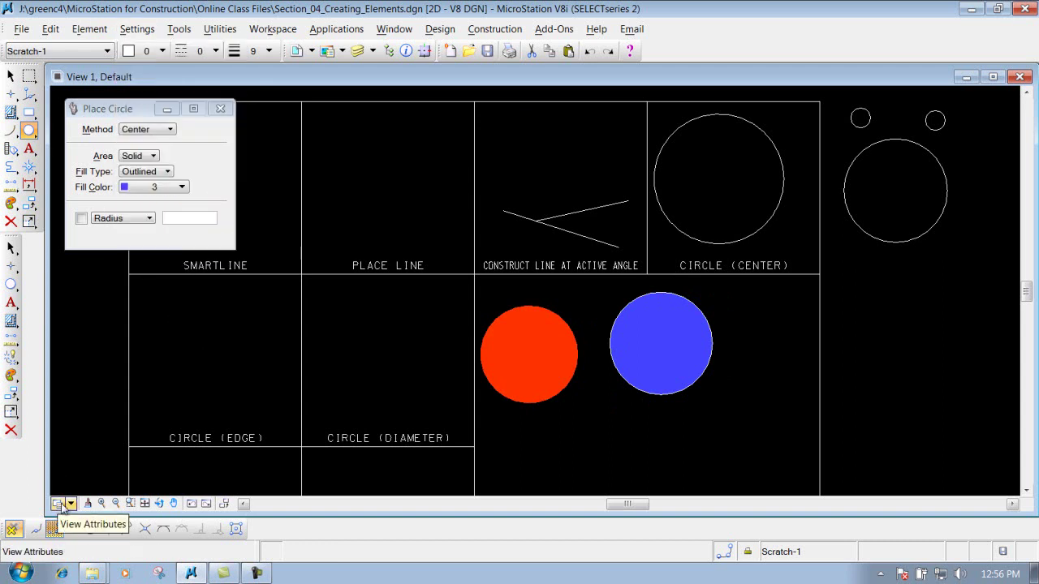
left_click(58, 505)
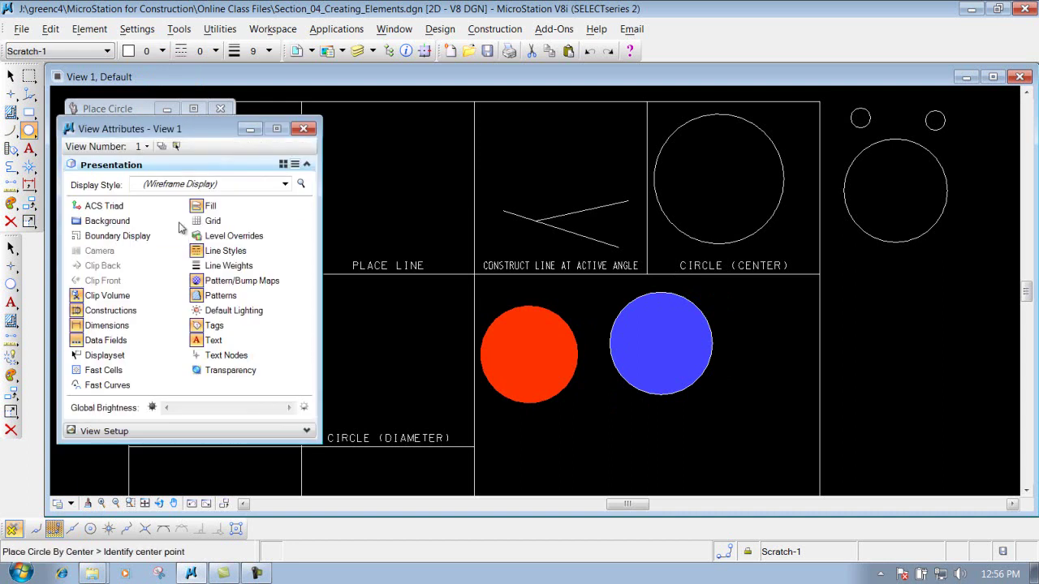
left_click(226, 265)
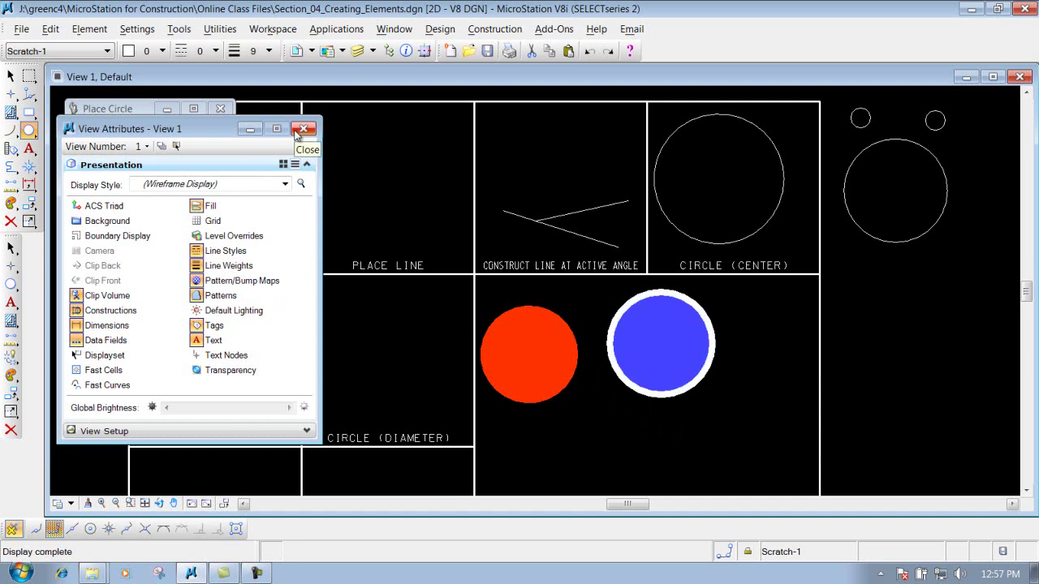
left_click(302, 129)
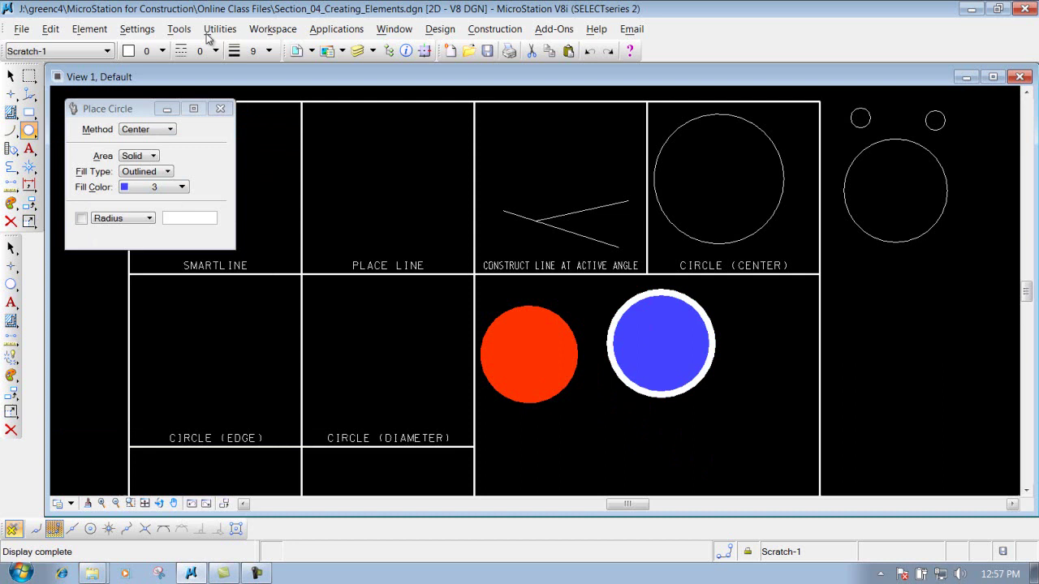
left_click(136, 29)
left_click(166, 239)
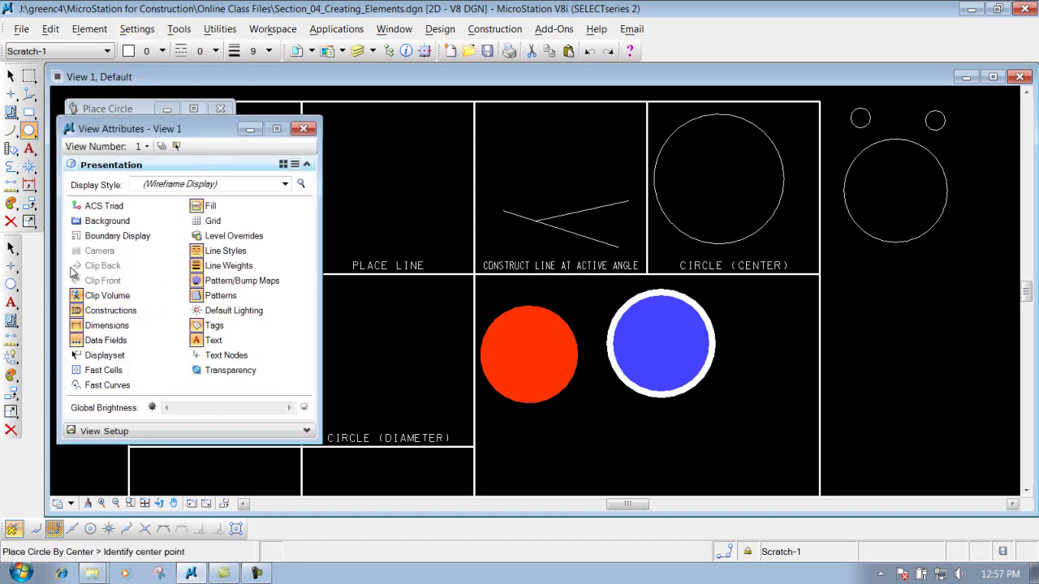
left_click(213, 266)
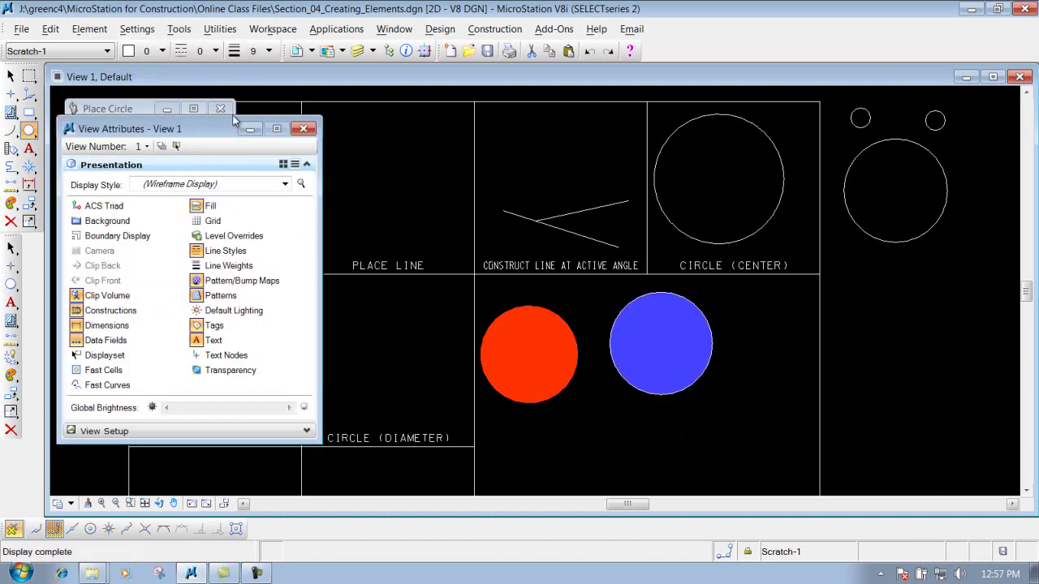
left_click(304, 129)
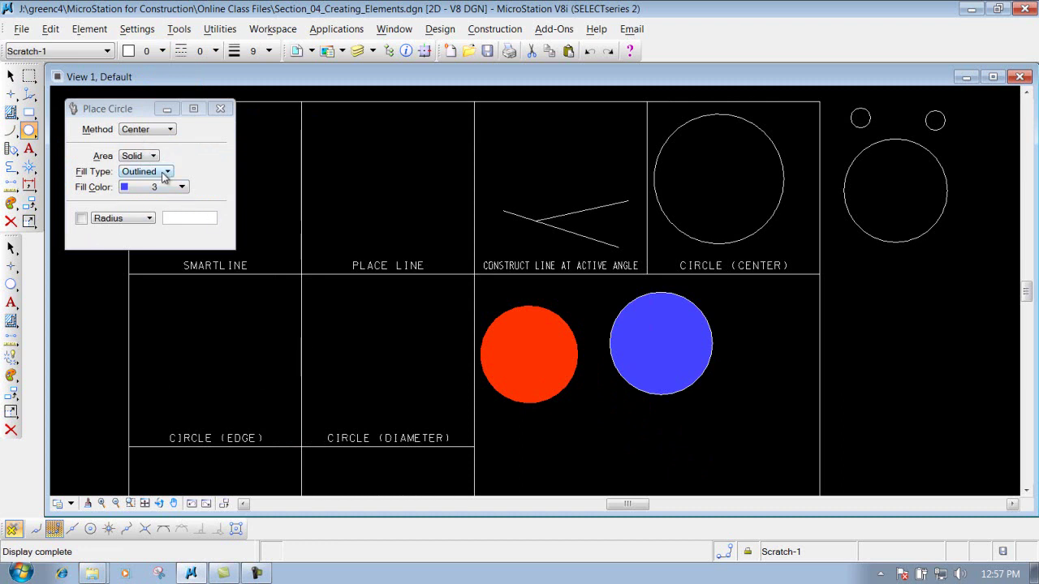
Set circle Fill Type to None and placement Method to Edge.
left_click(165, 173)
left_click(136, 143)
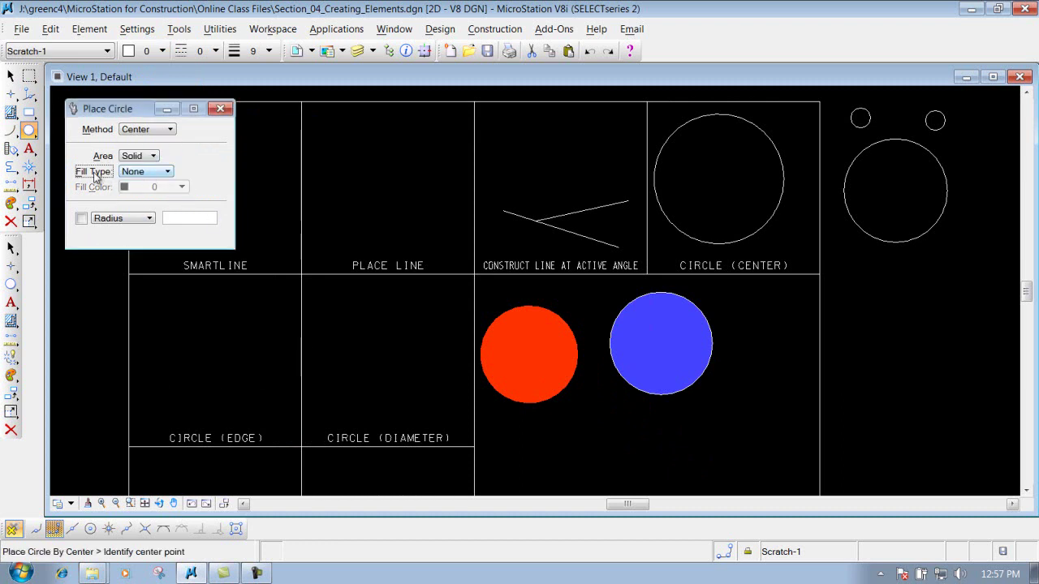
left_click(140, 134)
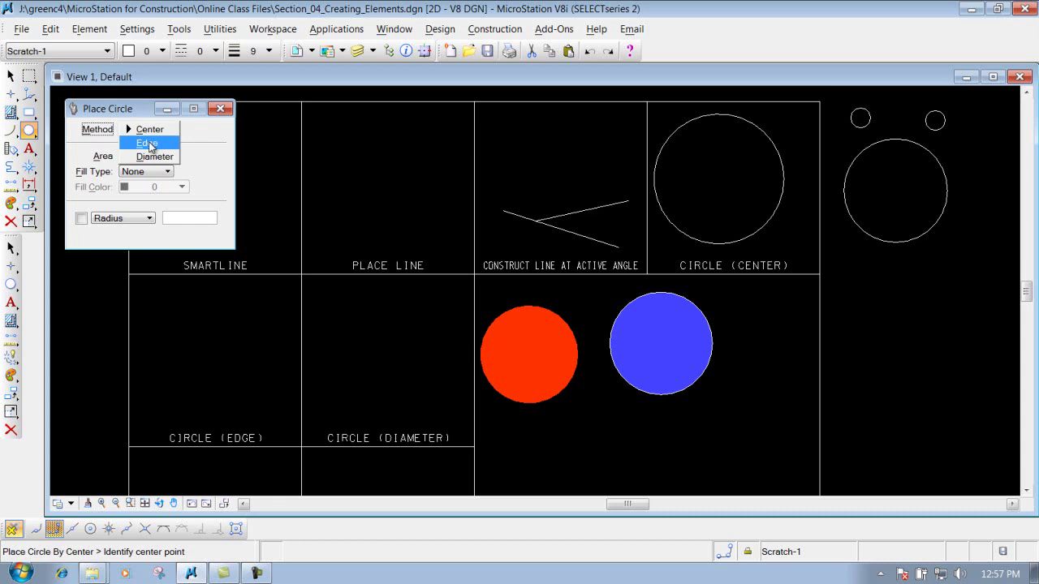
left_click(150, 144)
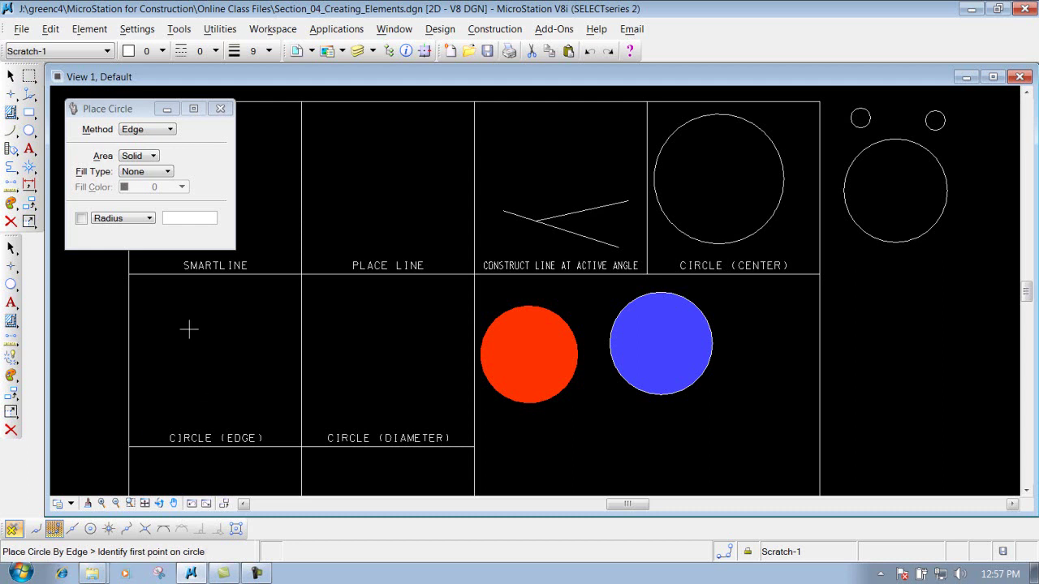
Draw a circle through three edge points inside the CIRCLE (EDGE) box.
left_click(155, 357)
left_click(222, 300)
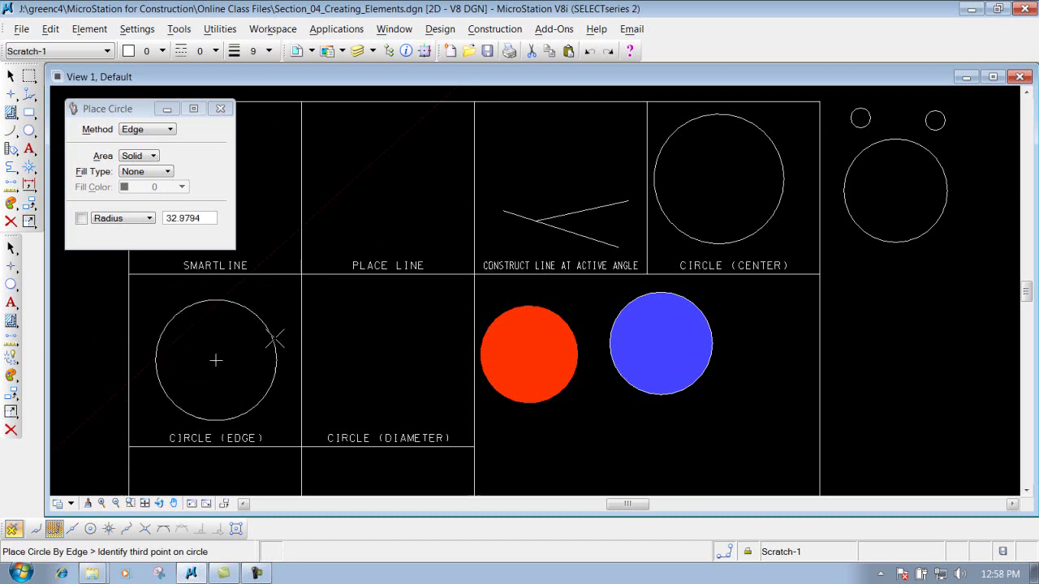
left_click(267, 328)
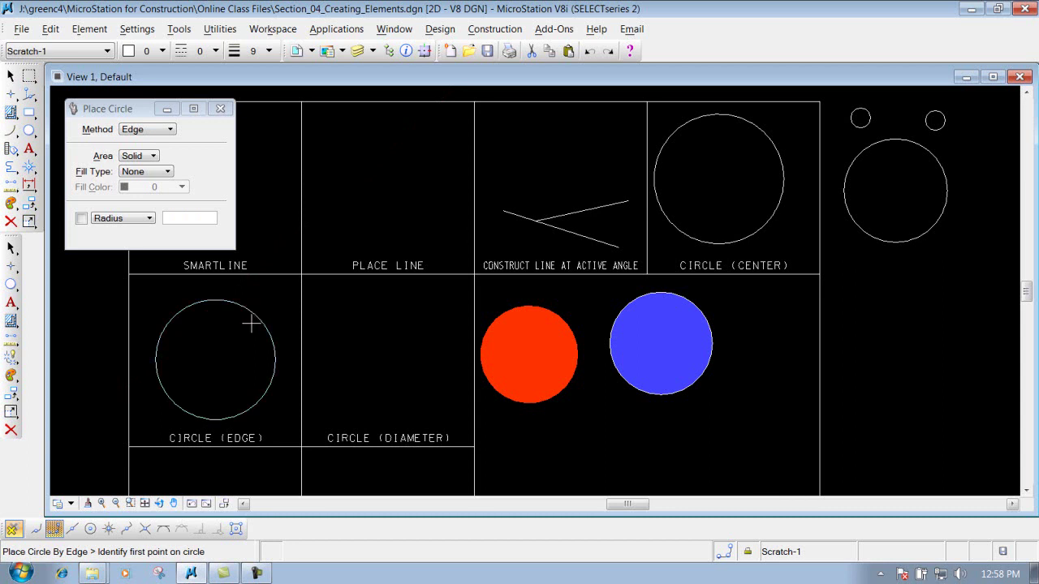
Switch Place Circle to the Diameter method and draw a circle from two diameter end points in the CIRCLE (DIAMETER) cell.
left_click(162, 130)
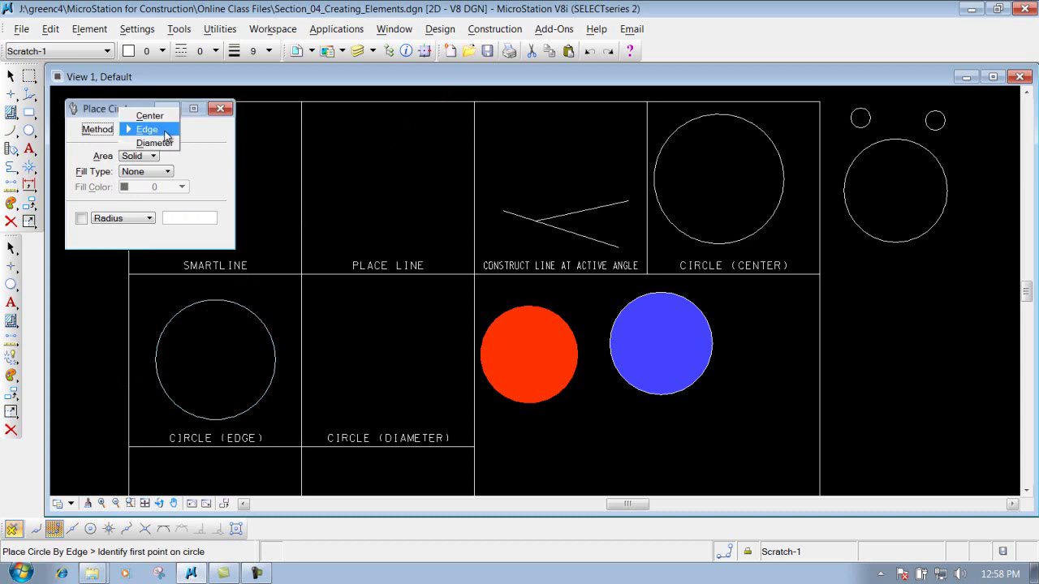
left_click(154, 142)
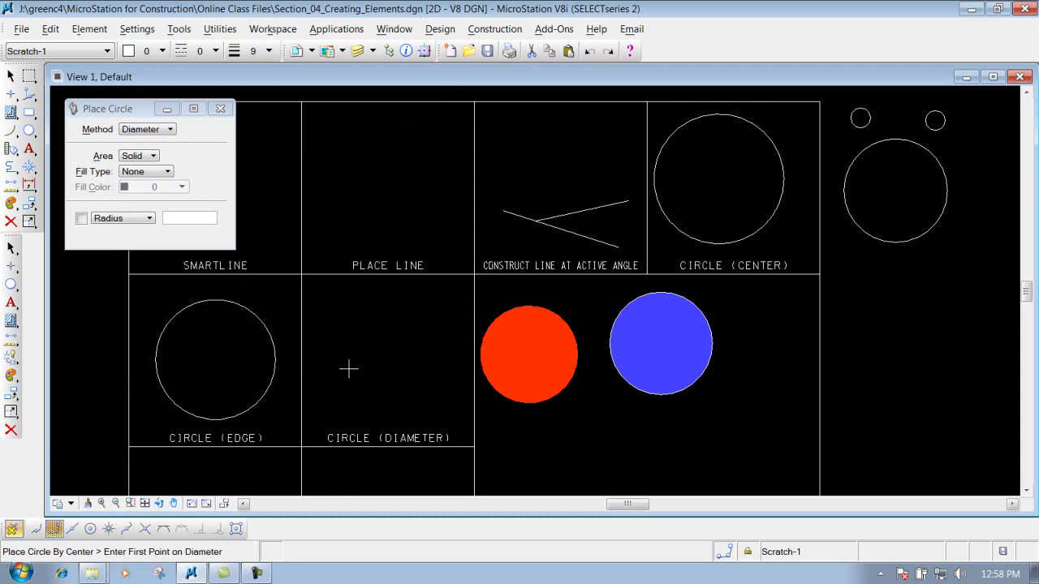
left_click(327, 348)
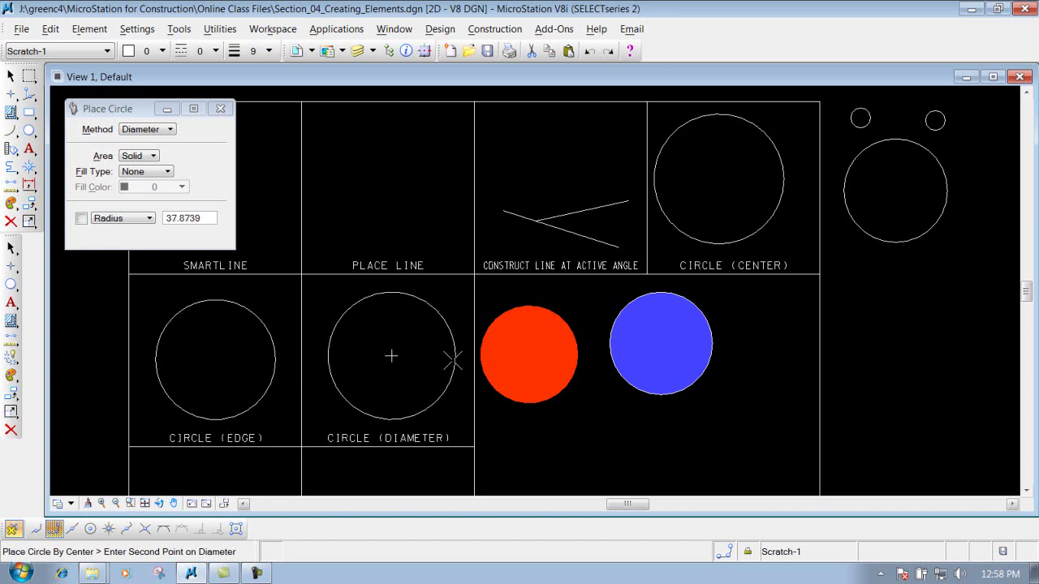
left_click(446, 365)
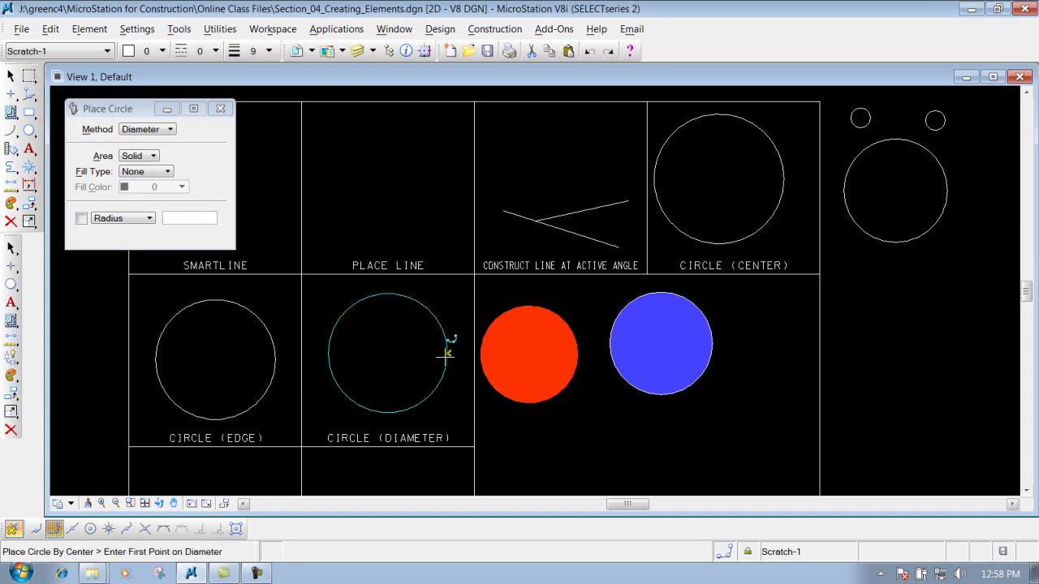
Lock the circle radius at 40 and place a second circle overlapping the first in CIRCLE (DIAMETER).
left_click(82, 219)
double_click(181, 219)
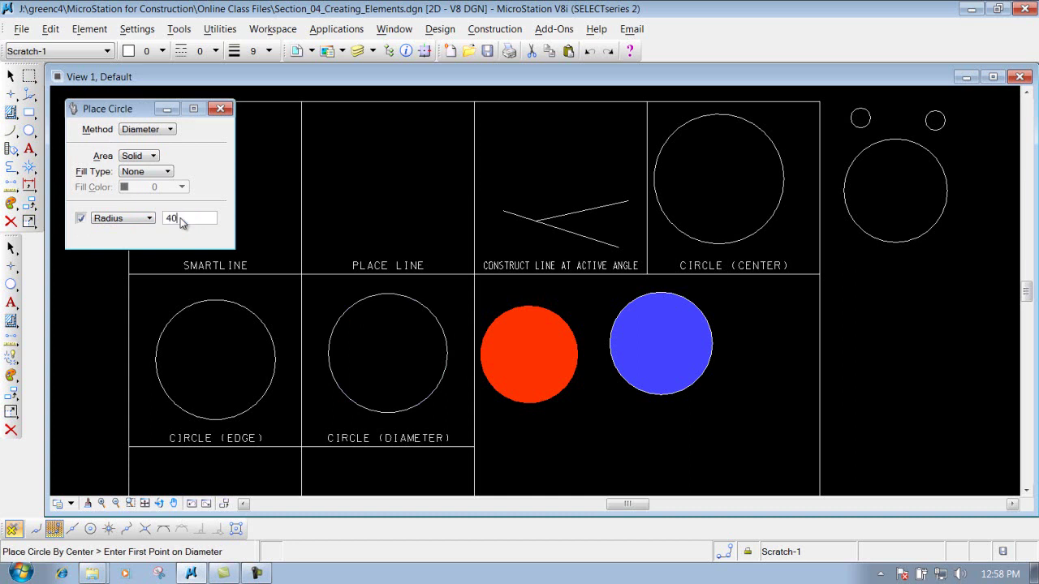
key("Tab")
left_click(319, 308)
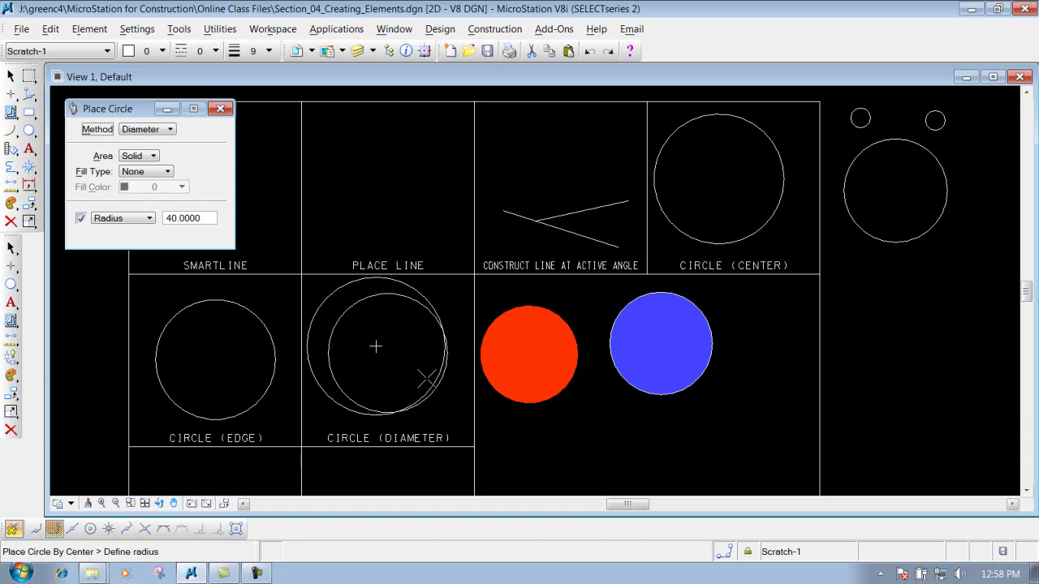
left_click(445, 365)
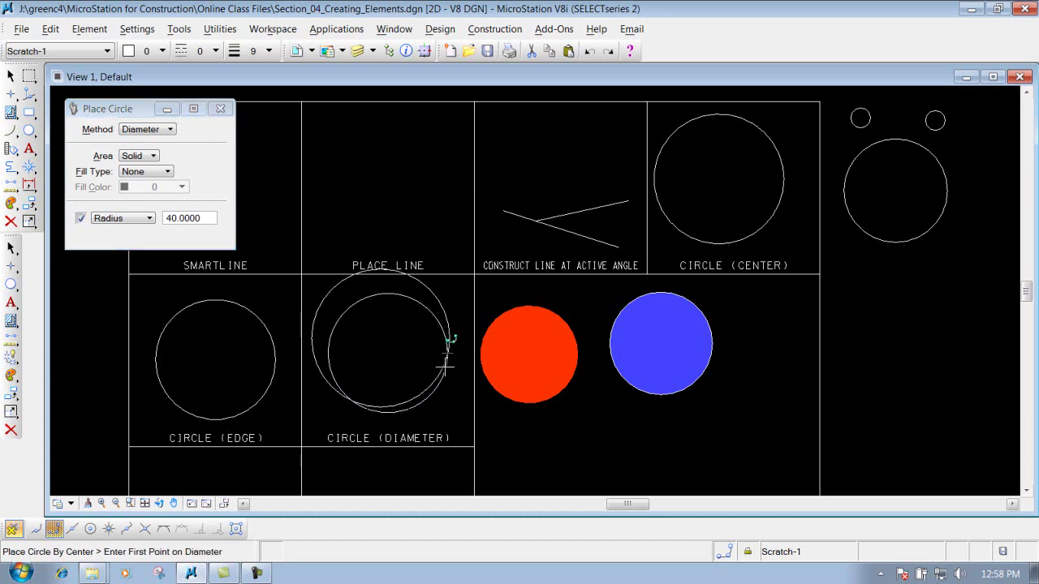